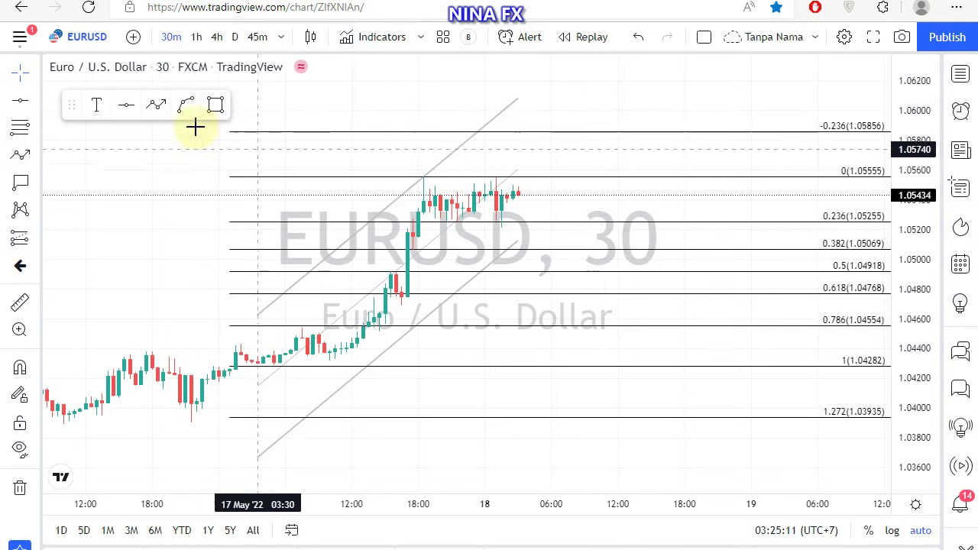
# Step: Draw a Path from the latest EURUSD candle, dipping near 0.382 (~1.0505), ending with an arrow near 1.059
pyautogui.click(156, 104)
pyautogui.click(534, 193)
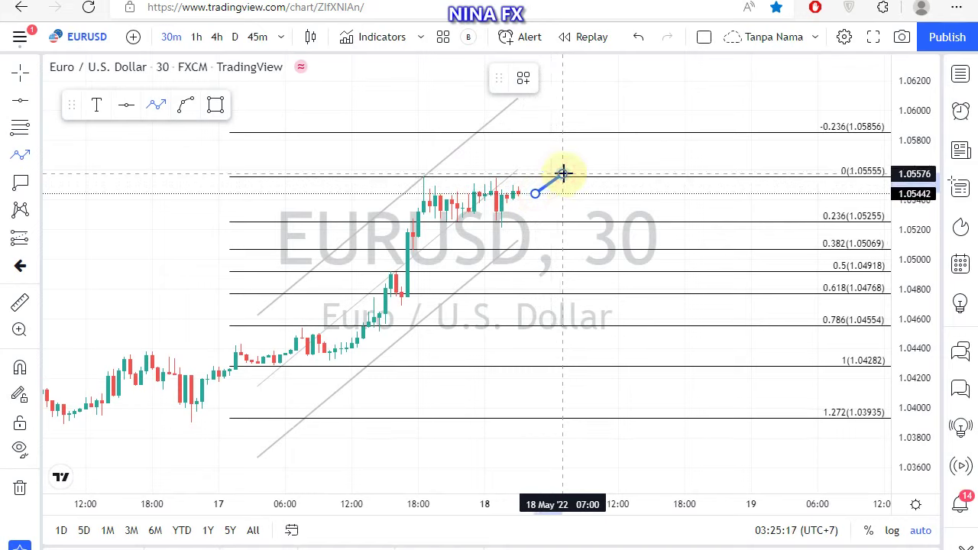
pyautogui.click(563, 174)
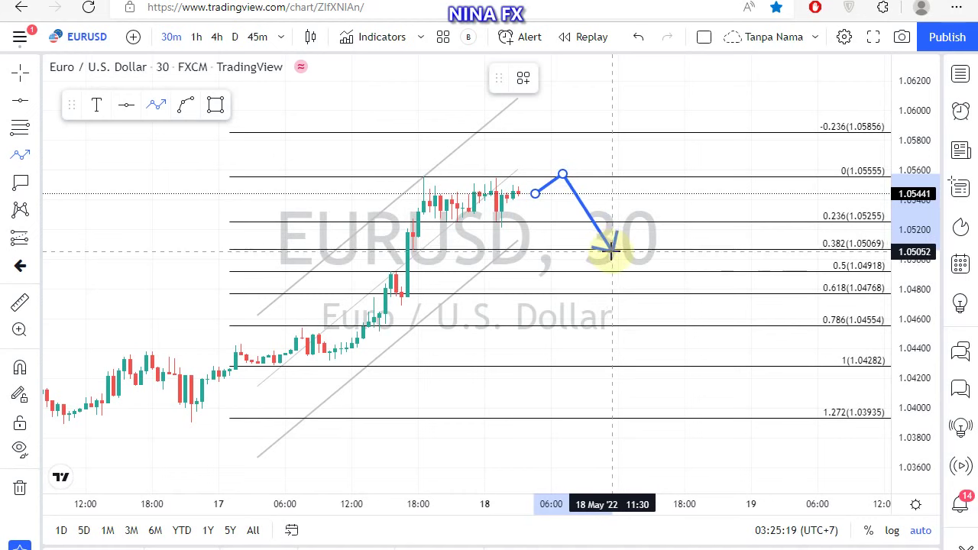
pyautogui.click(611, 252)
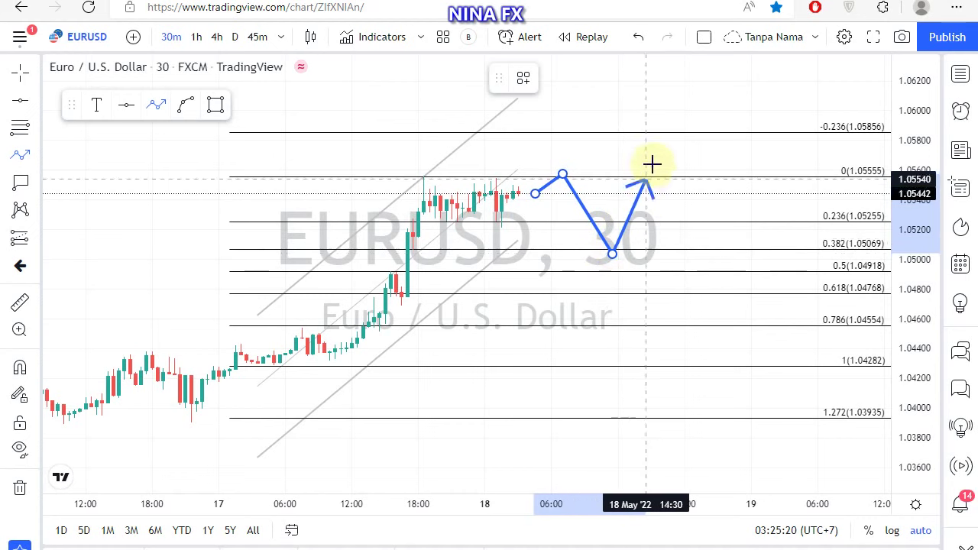
pyautogui.doubleClick(663, 125)
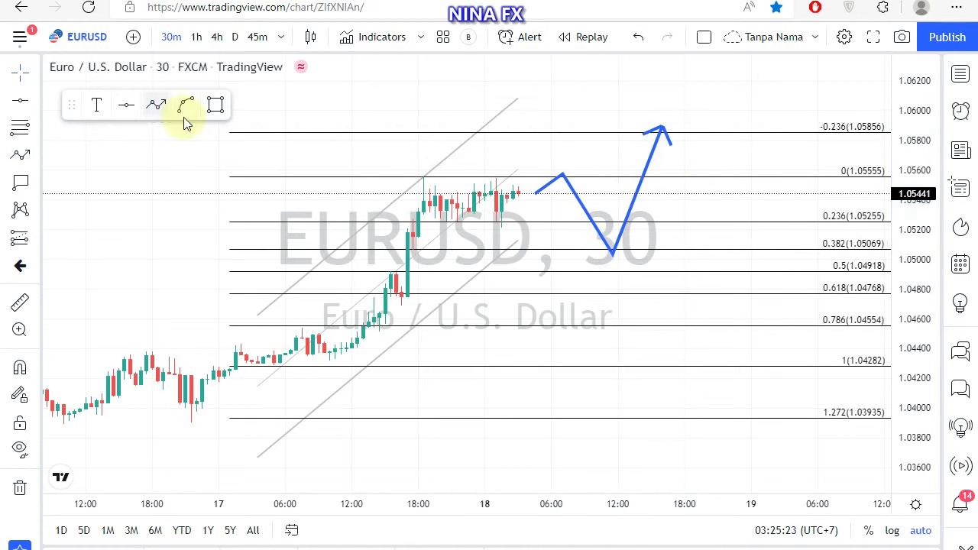
# Step: Place a text label reading 'EURUSD, Buy 1.05000 Tp 1.05850' below the candles, nudged up-left
pyautogui.click(96, 105)
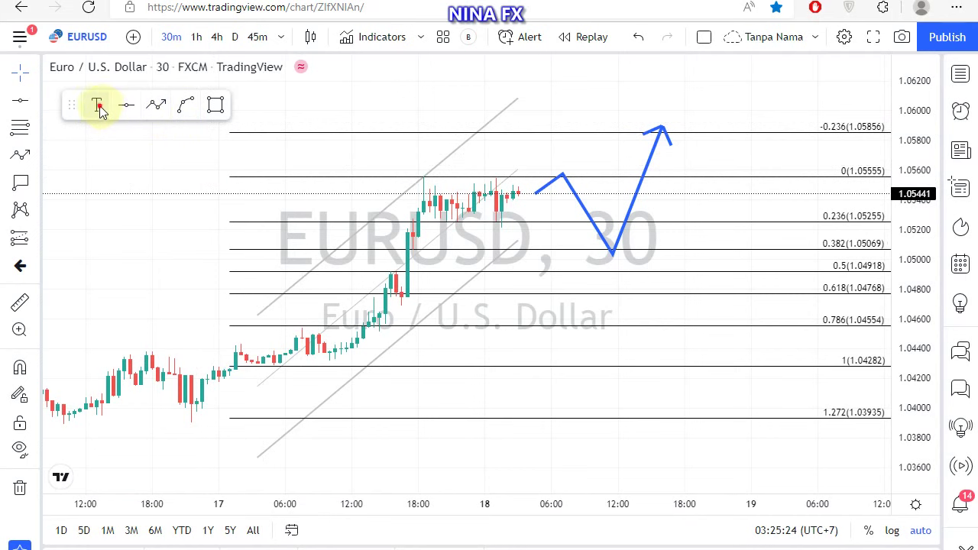
pyautogui.click(339, 399)
pyautogui.write('EUR')
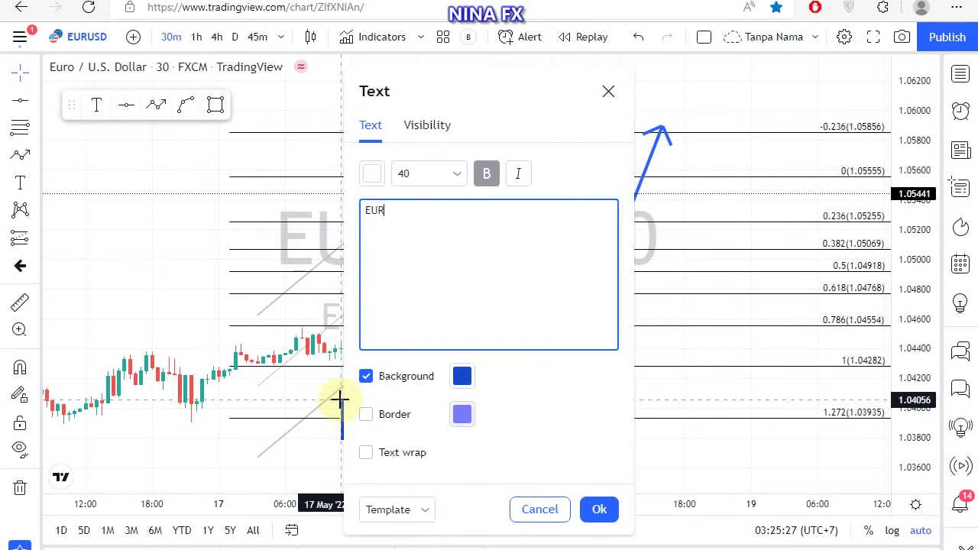
pyautogui.write('USD, Buy ')
pyautogui.write('1.05000')
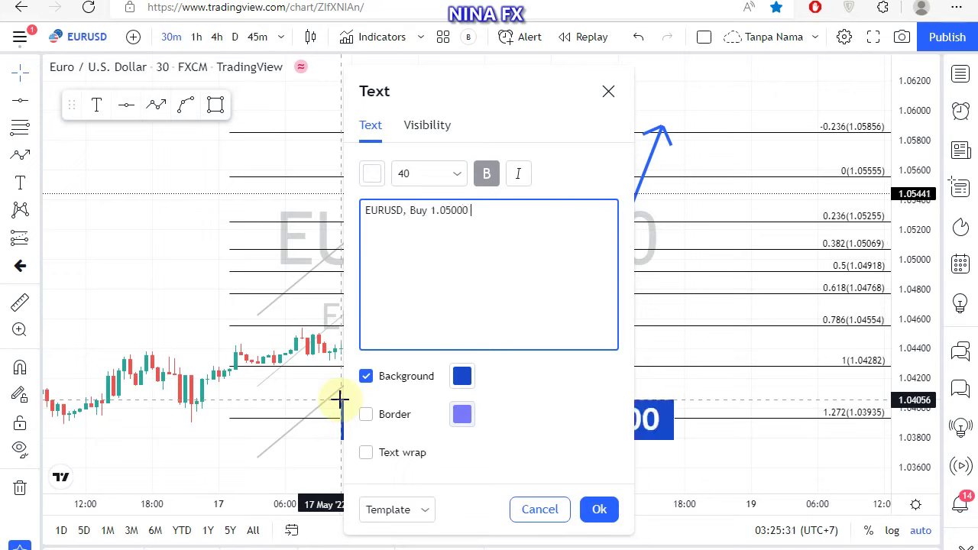
pyautogui.write(' Tp 1.0')
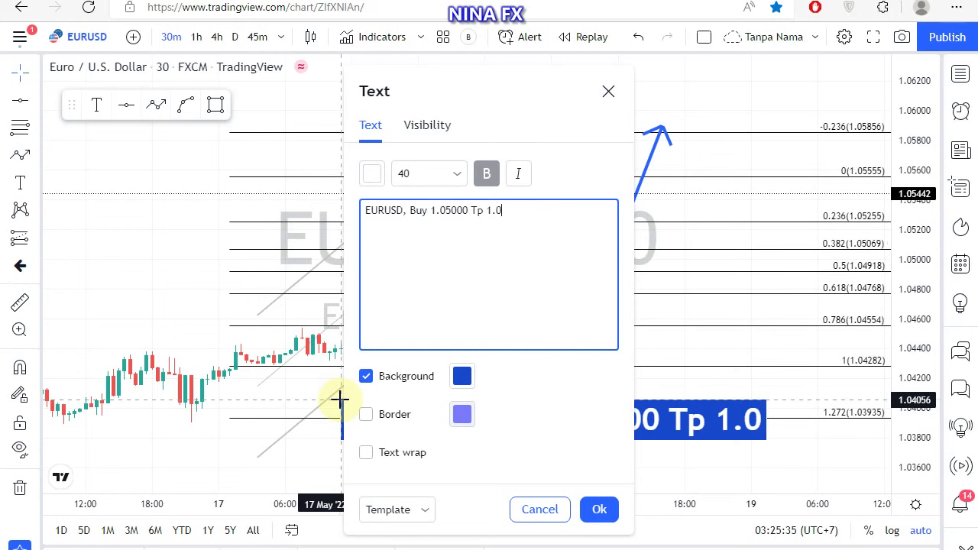
pyautogui.write('5850')
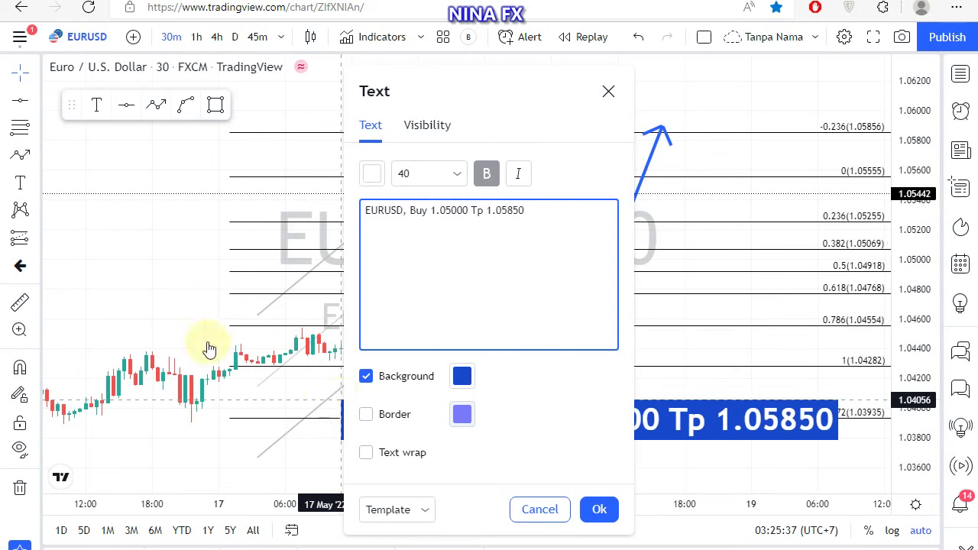
pyautogui.click(168, 278)
pyautogui.moveTo(411, 415); pyautogui.dragTo(363, 390)
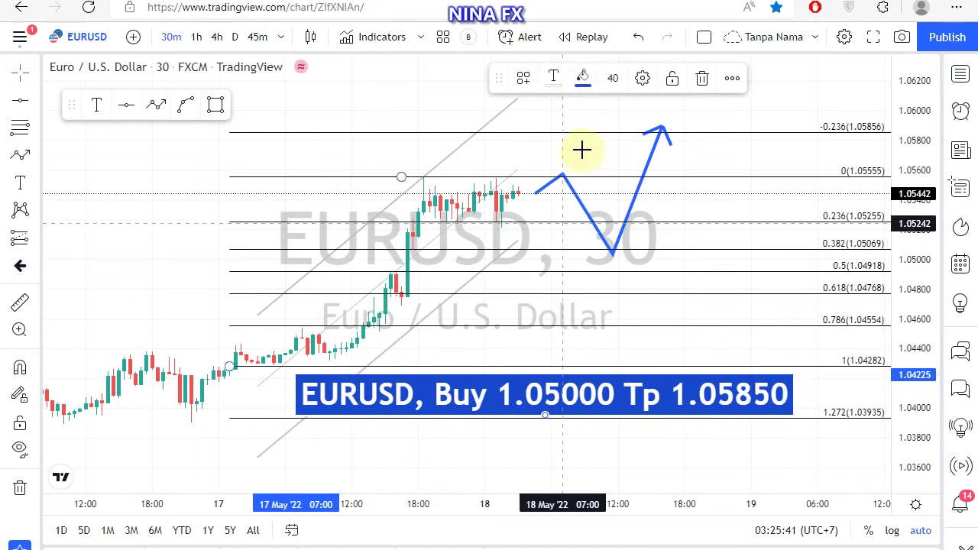
# Step: Recolour the EURUSD label's background to purple and deselect it
pyautogui.click(582, 78)
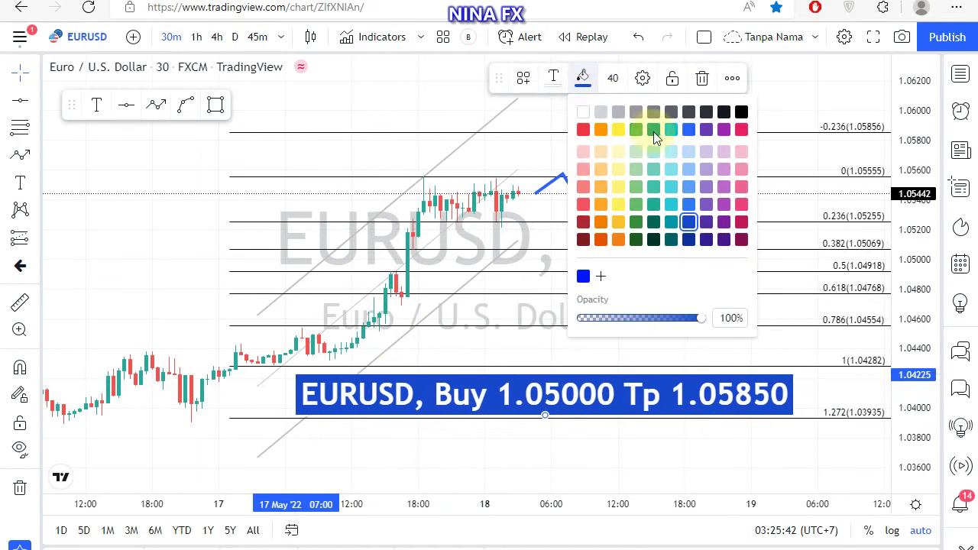
pyautogui.click(703, 129)
pyautogui.click(414, 240)
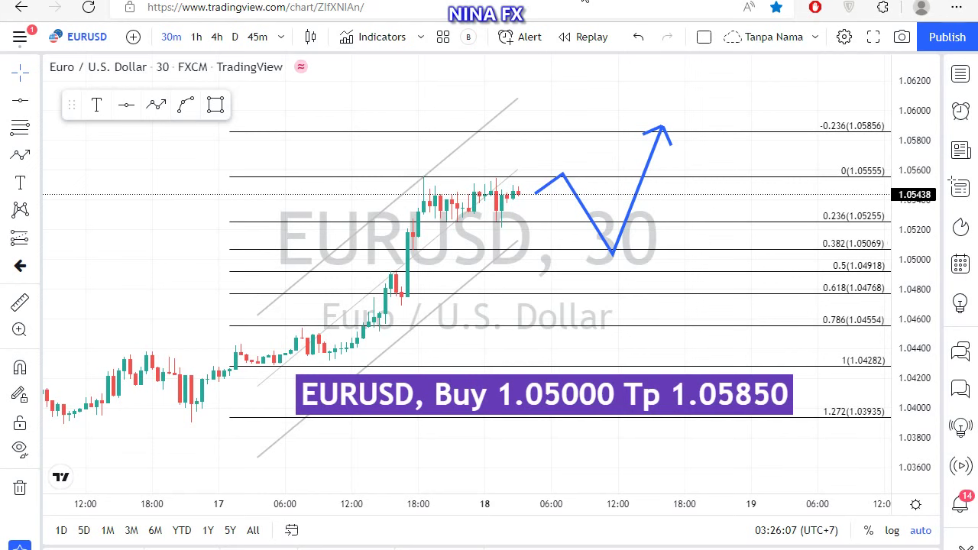
# Step: Switch the chart to GBPUSD from the Watchlist, then close the Watchlist
pyautogui.click(960, 73)
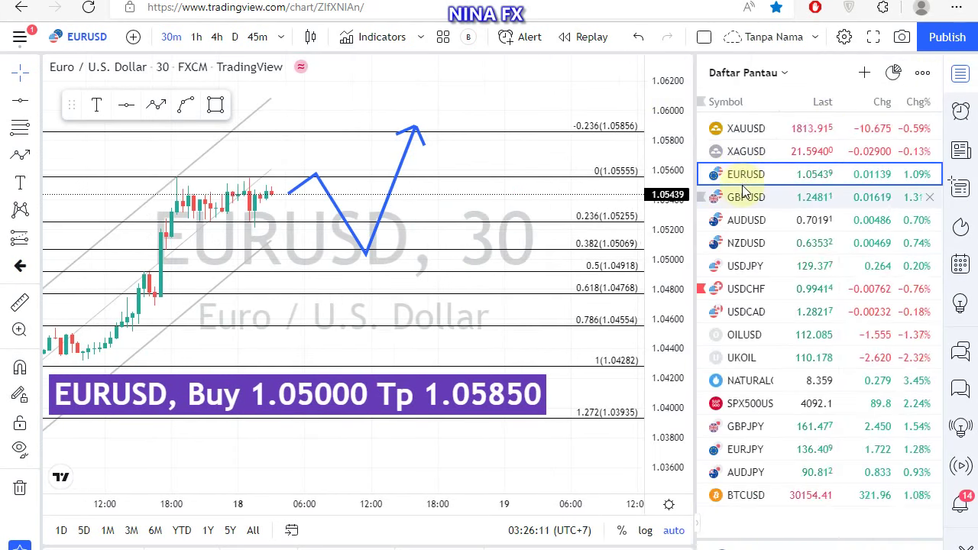
pyautogui.click(764, 197)
pyautogui.click(960, 73)
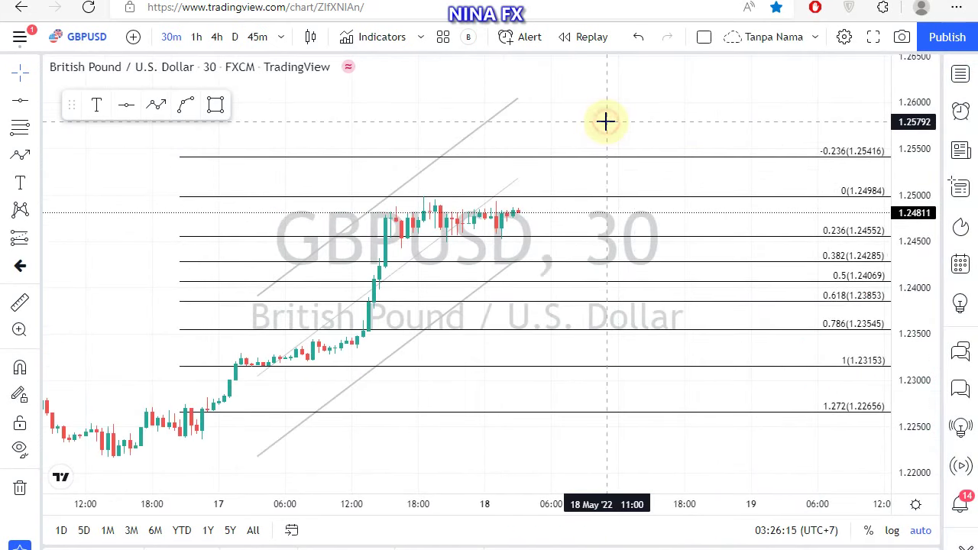
# Step: Draw a Path from the latest GBPUSD candle dipping near 0.382 (~1.2428), arrowhead above 1.2541
pyautogui.click(156, 105)
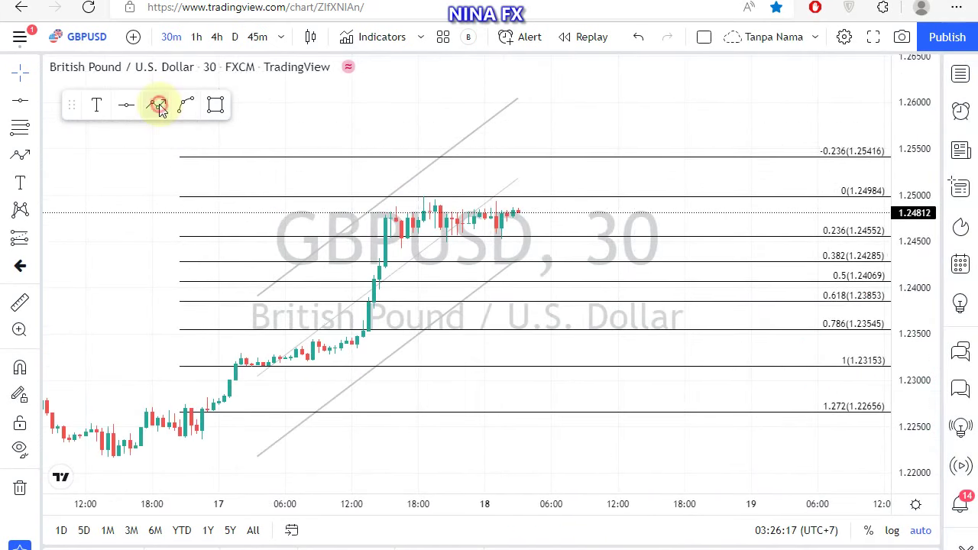
pyautogui.click(527, 218)
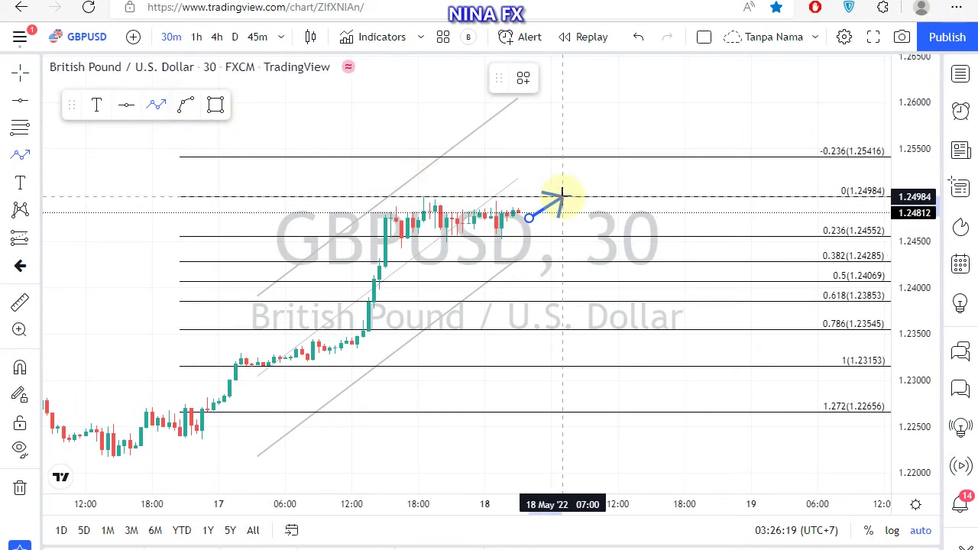
pyautogui.click(566, 189)
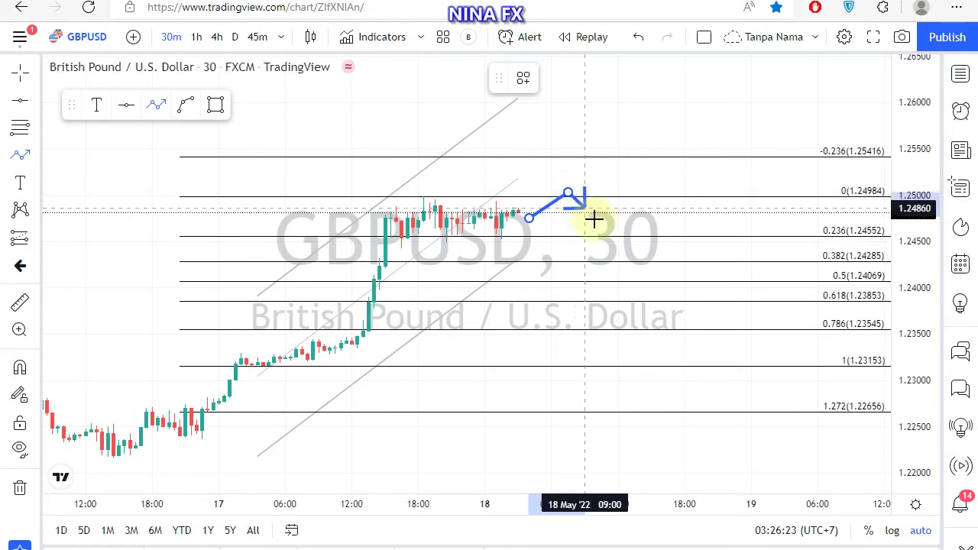
pyautogui.moveTo(605, 236); pyautogui.dragTo(613, 263)
pyautogui.click(614, 264)
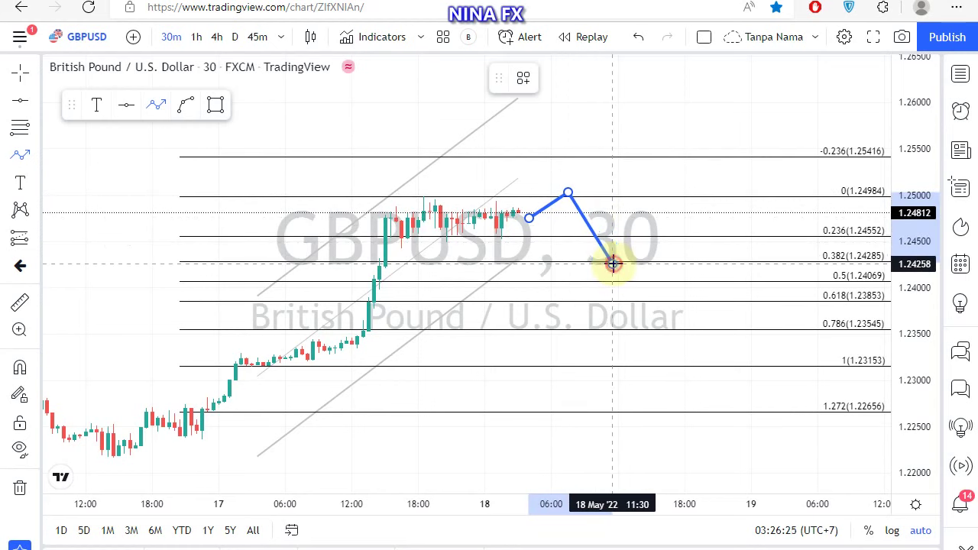
pyautogui.doubleClick(666, 147)
pyautogui.click(659, 118)
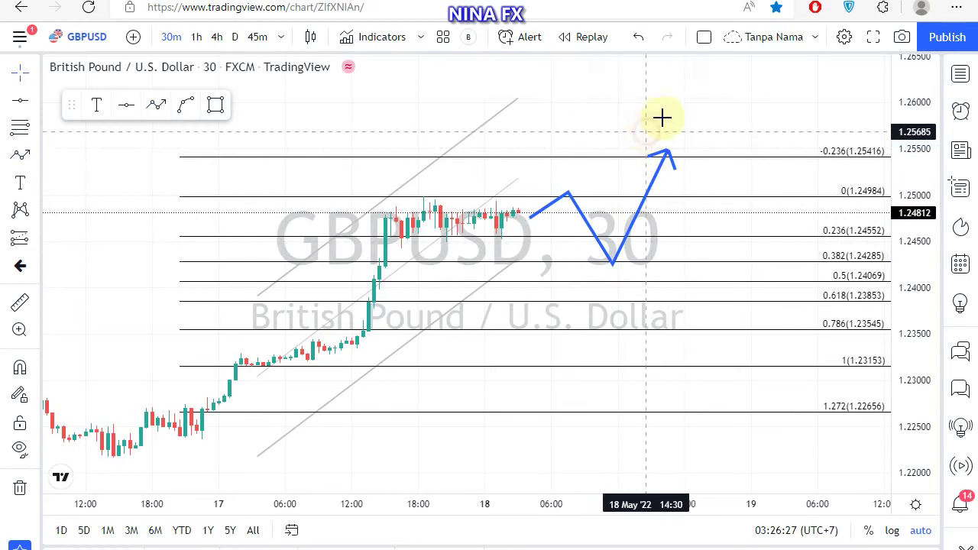
pyautogui.click(107, 111)
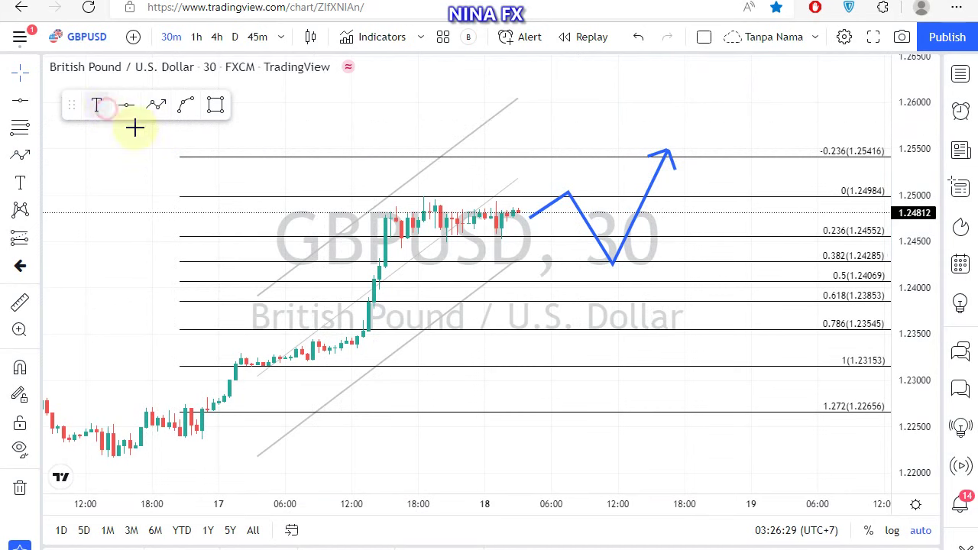
# Step: Place a label reading 'GBPUSD, Buy 1.24280 Tp 1.25400' below the candles, shifted slightly left
pyautogui.click(333, 375)
pyautogui.write('GB')
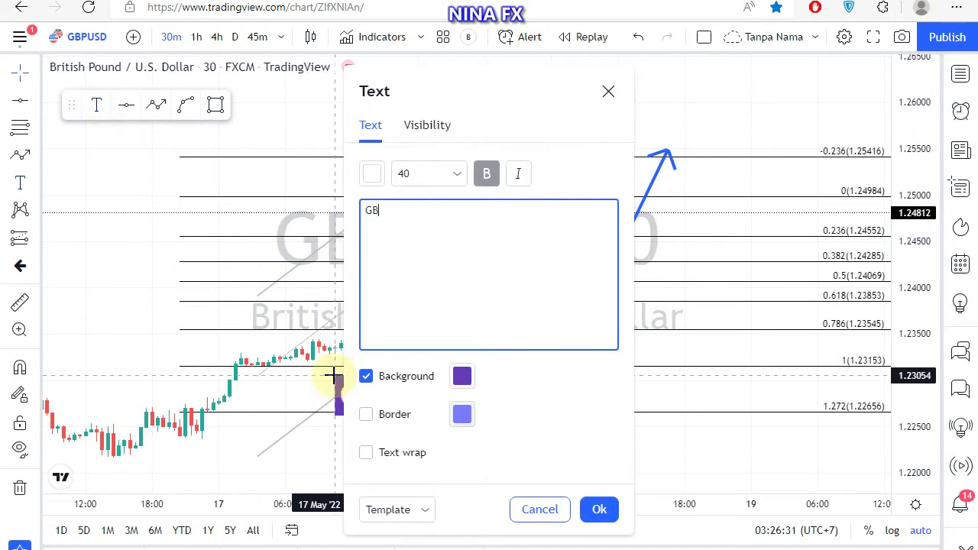
pyautogui.write('PUSD, Bu')
pyautogui.write('y 1.242')
pyautogui.write('80 T')
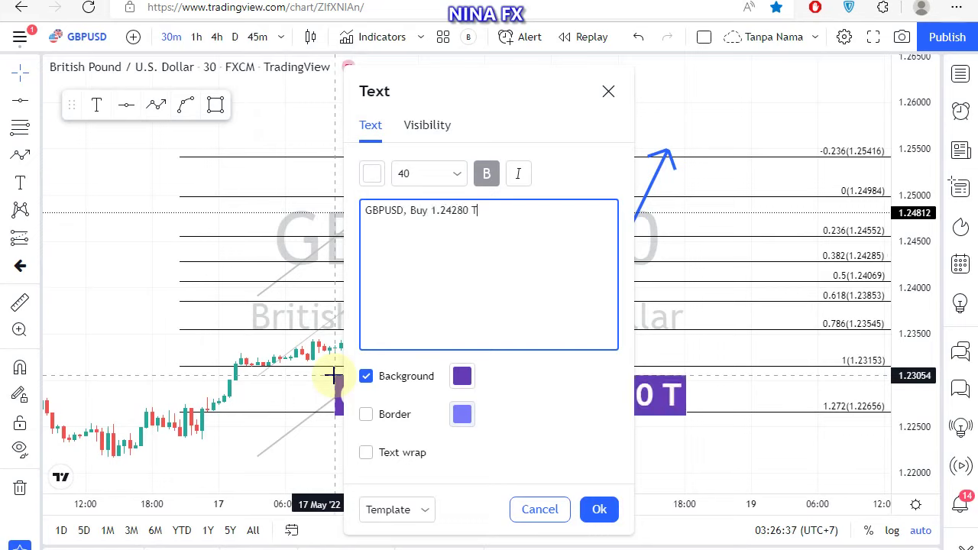
pyautogui.write('p 1.2')
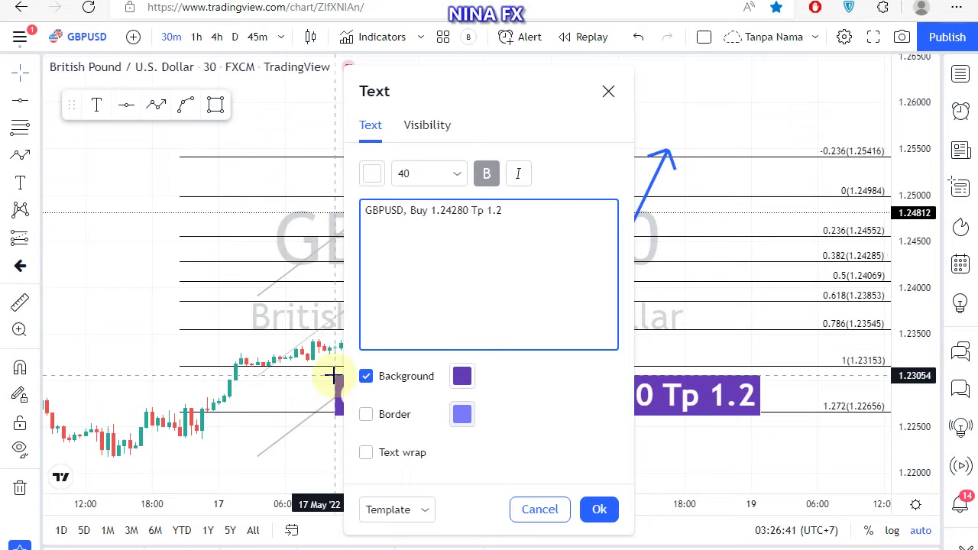
pyautogui.write('5400')
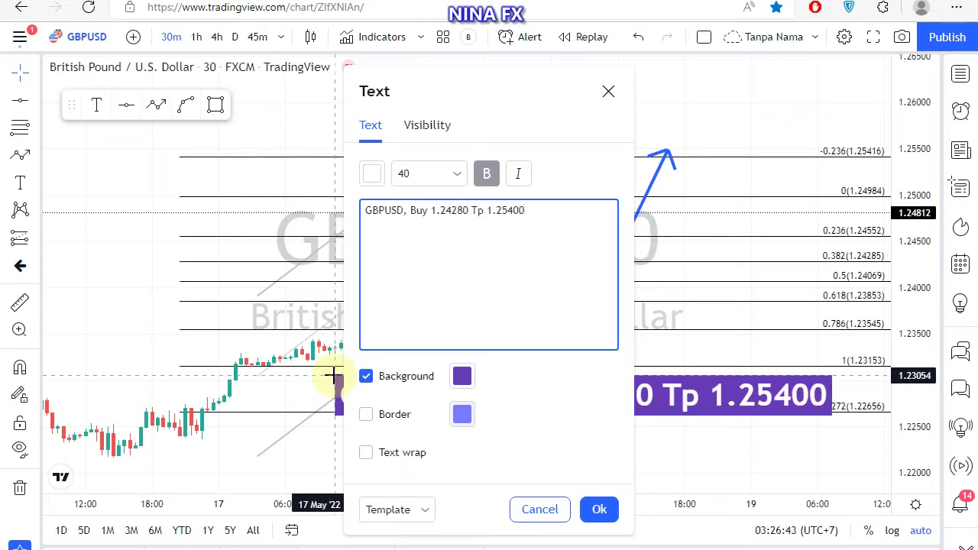
pyautogui.click(155, 279)
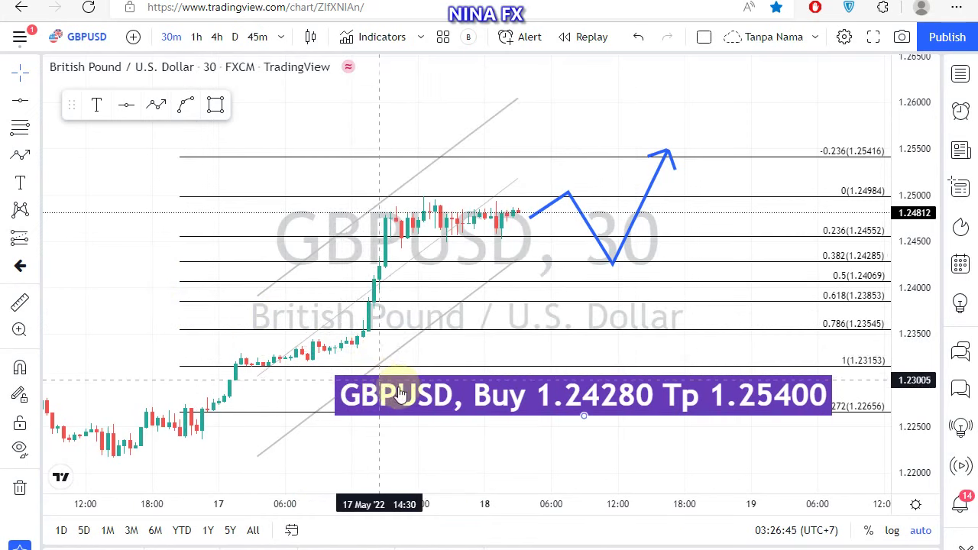
pyautogui.moveTo(399, 392); pyautogui.dragTo(358, 387)
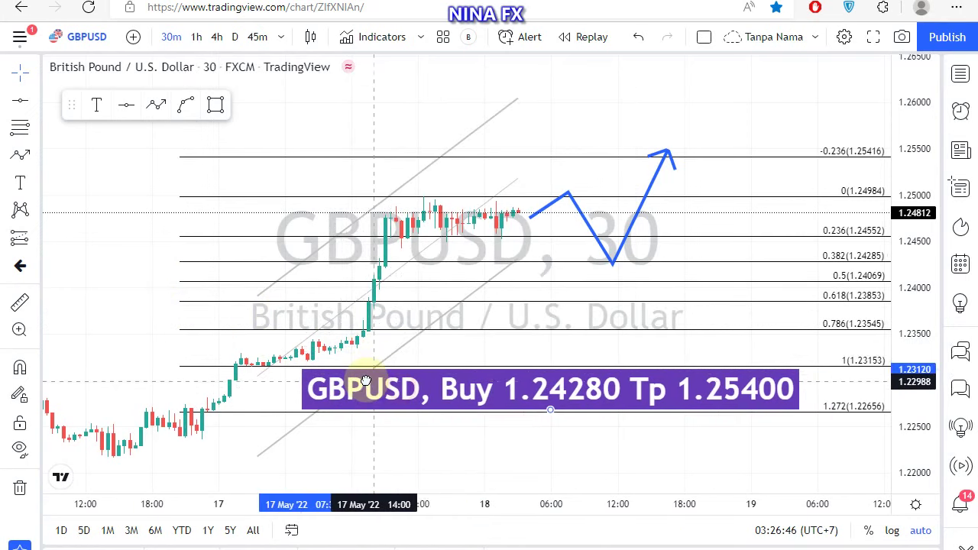
pyautogui.click(130, 257)
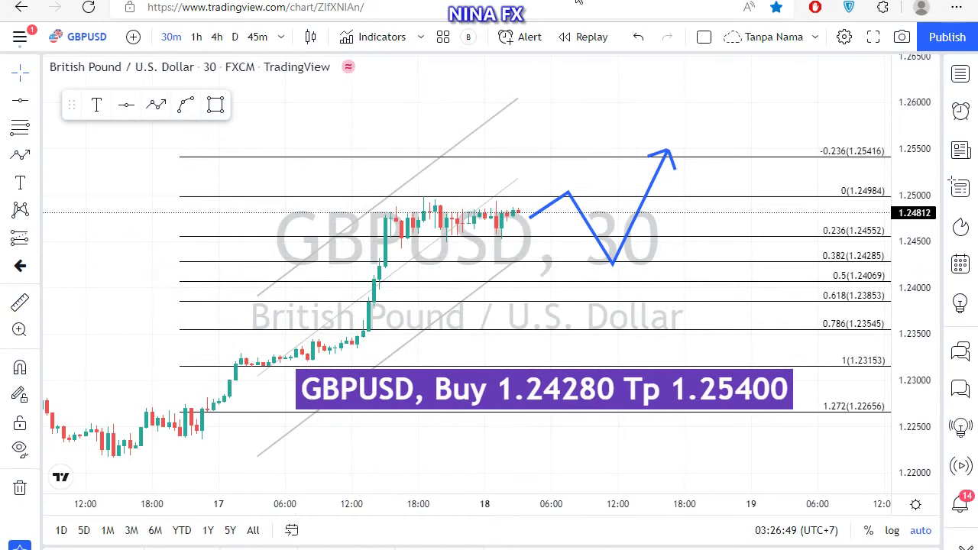